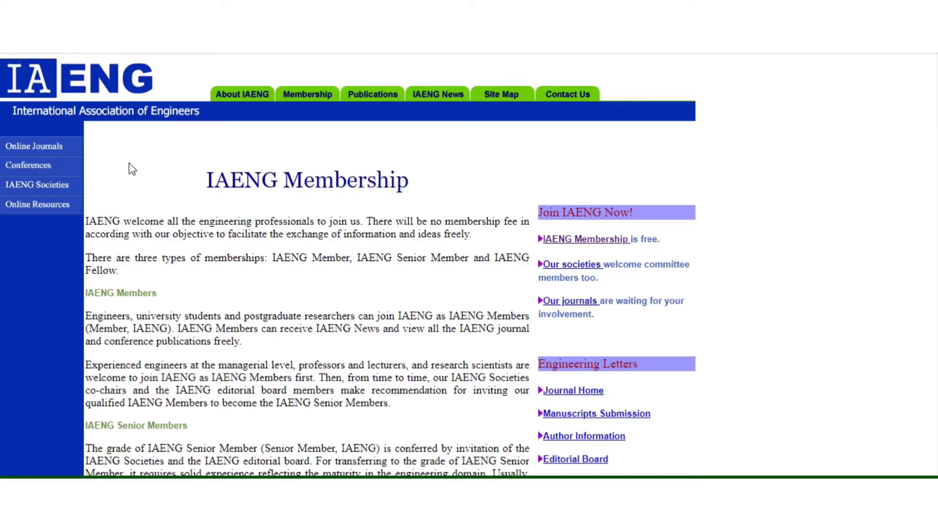
# Step: Open the About IAENG page from the green navigation bar
pyautogui.click(243, 96)
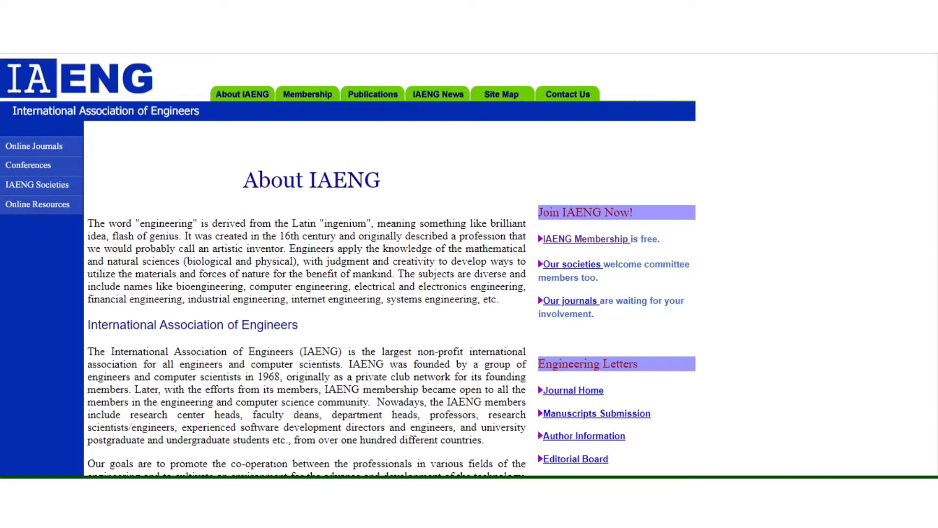
# Step: Browse the About IAENG page, then return to the Membership page
pyautogui.scroll(-2, 348, 264)
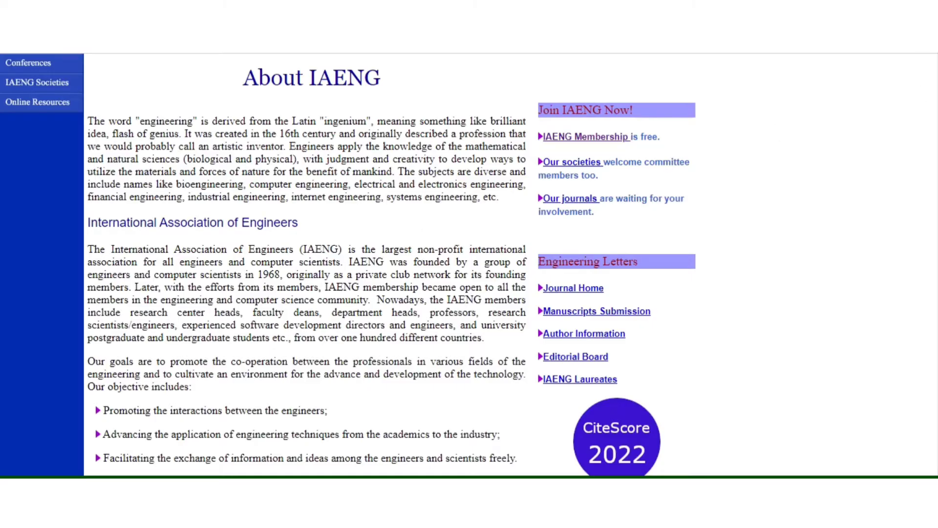
pyautogui.scroll(2, 469, 264)
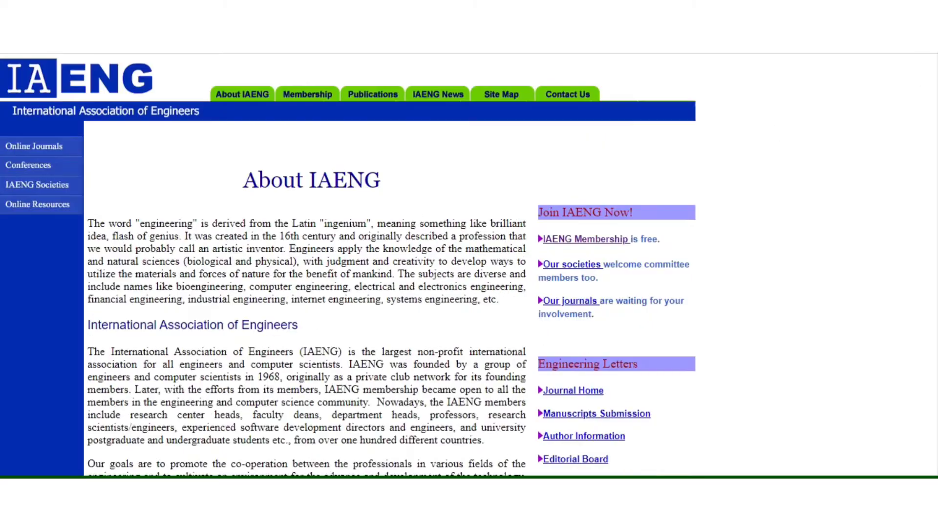
pyautogui.click(305, 97)
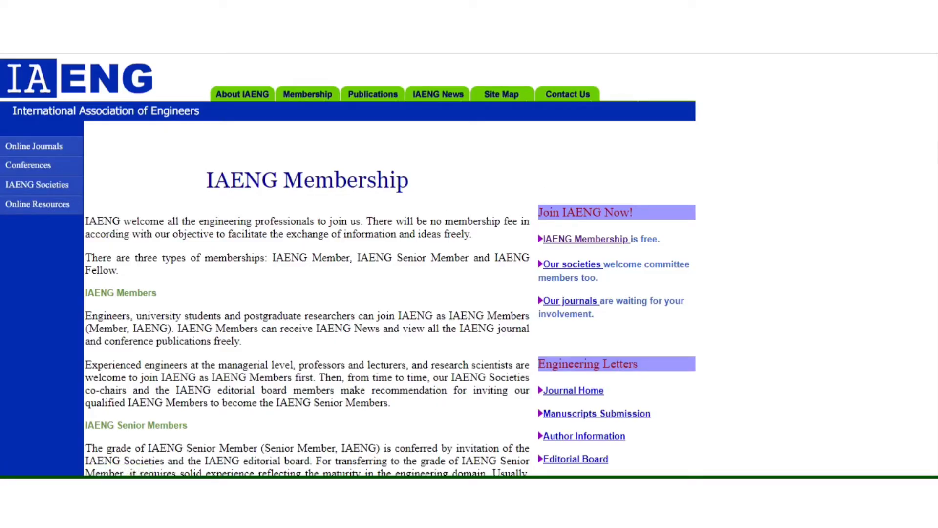
# Step: Look through the membership types, then go to the Open Access Publications page
pyautogui.scroll(-2, 348, 264)
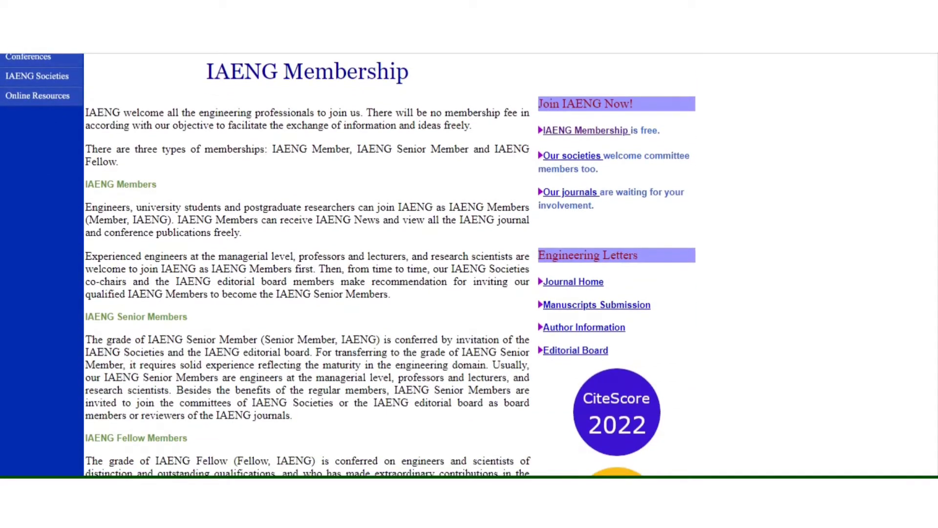
pyautogui.scroll(-1, 348, 264)
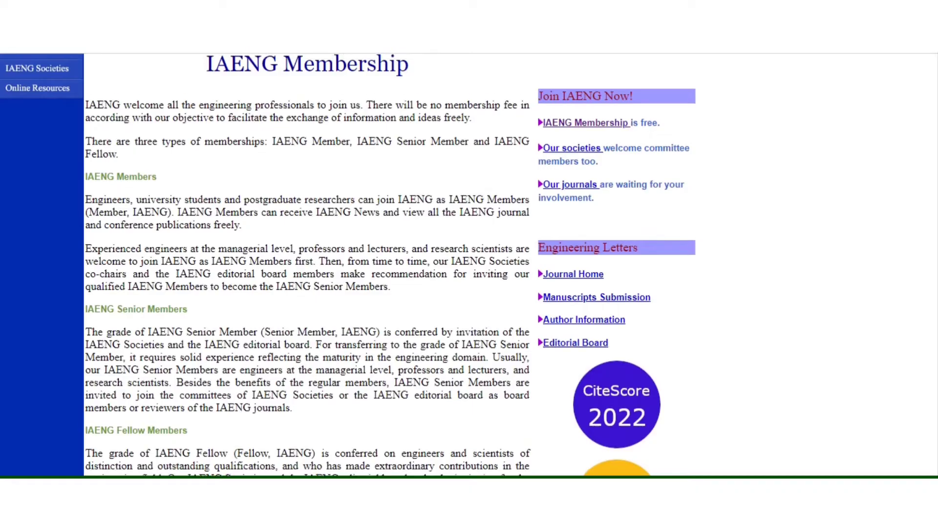
pyautogui.scroll(-3, 348, 264)
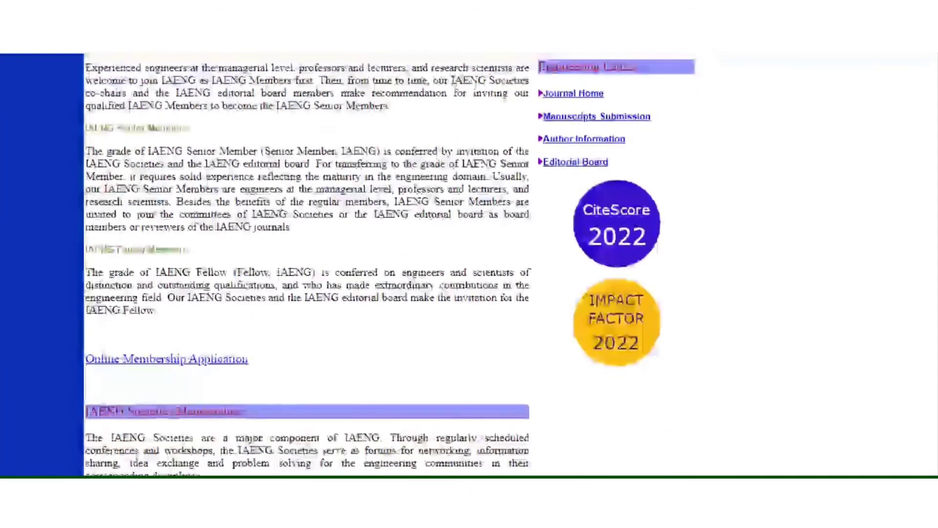
pyautogui.scroll(5, 347, 263)
pyautogui.scroll(-2, 348, 264)
pyautogui.scroll(3, 348, 264)
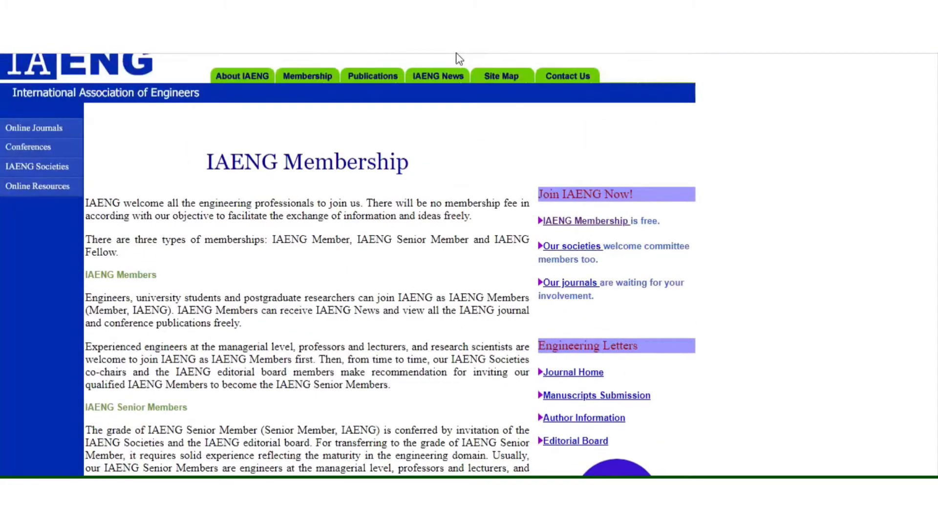
pyautogui.click(386, 76)
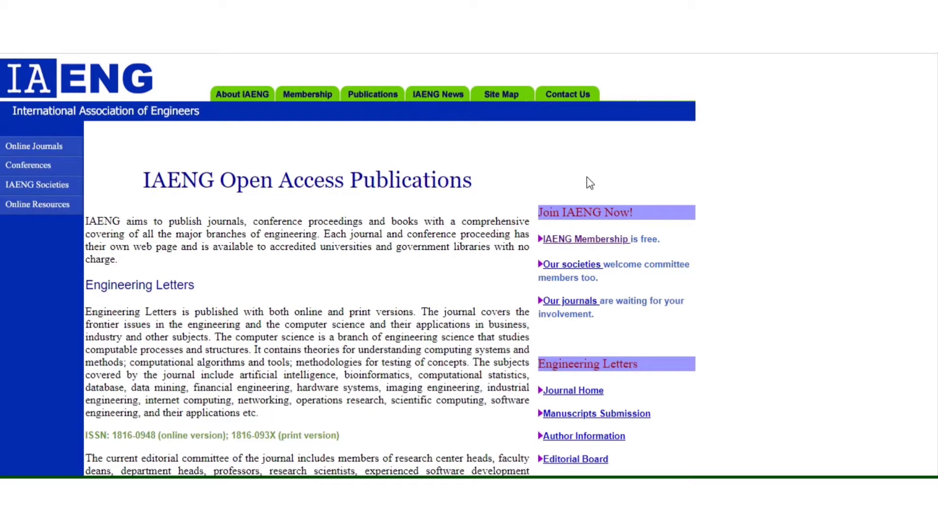
# Step: Skim the publications, then return to IAENG Membership via the Join IAENG Now box
pyautogui.scroll(-5, 348, 265)
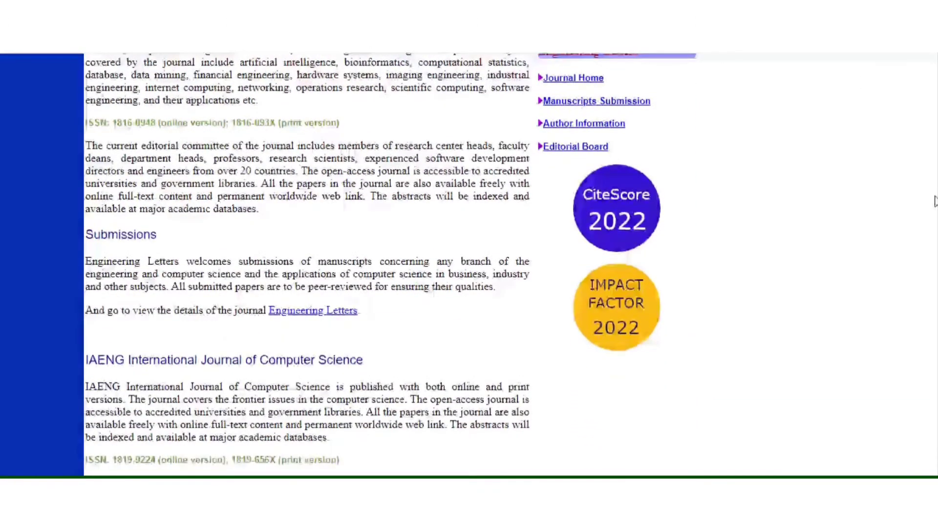
pyautogui.scroll(6, 348, 264)
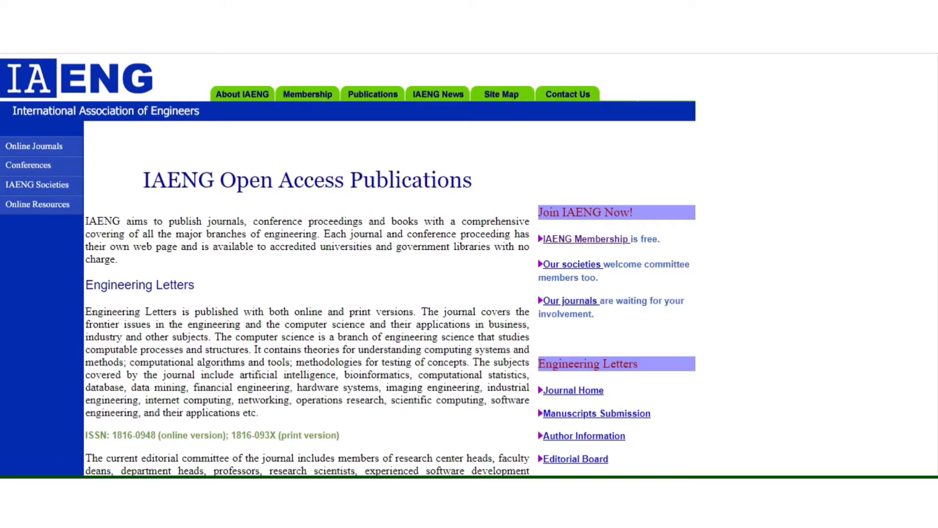
pyautogui.scroll(-2, 677, 132)
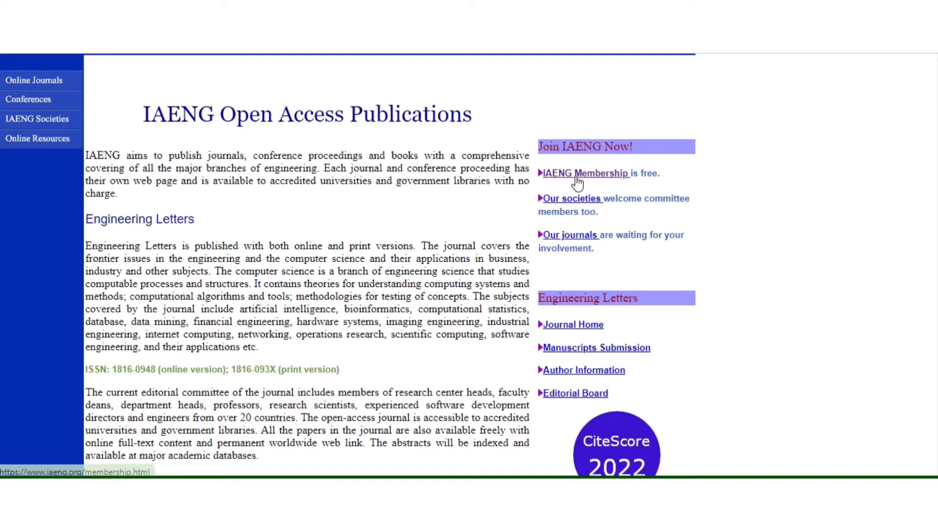
pyautogui.click(573, 176)
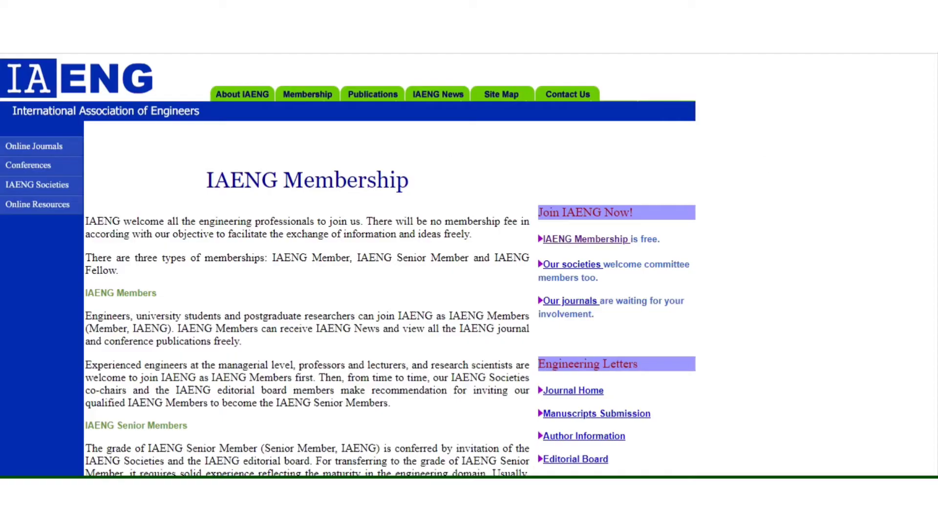
# Step: Open the Online Membership Application form from the Membership page
pyautogui.scroll(-10, 228, 200)
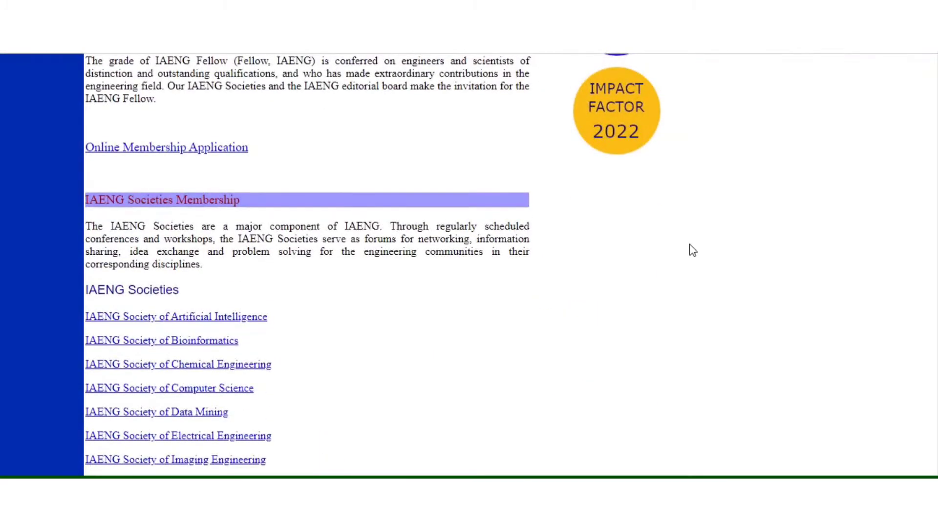
pyautogui.click(189, 152)
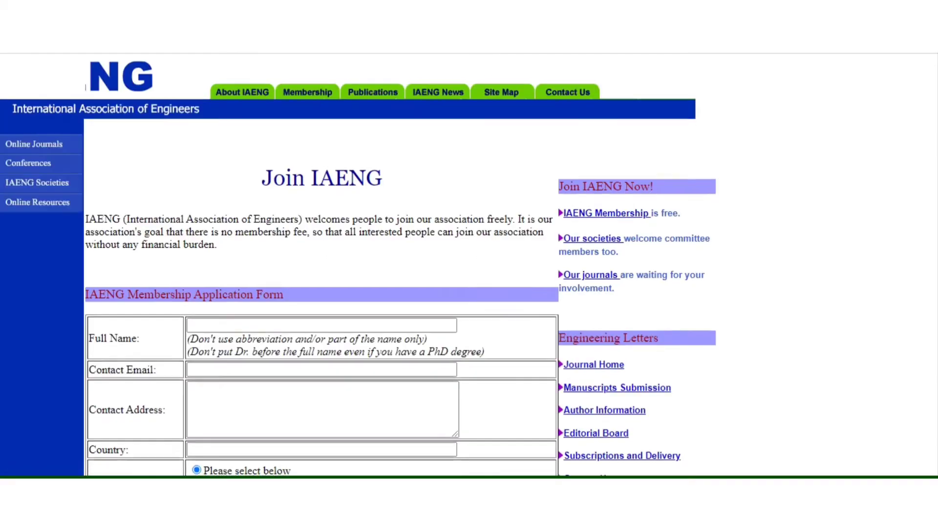
# Step: Enter the applicant's full name and contact e-mail in the application form
pyautogui.scroll(-2, 358, 264)
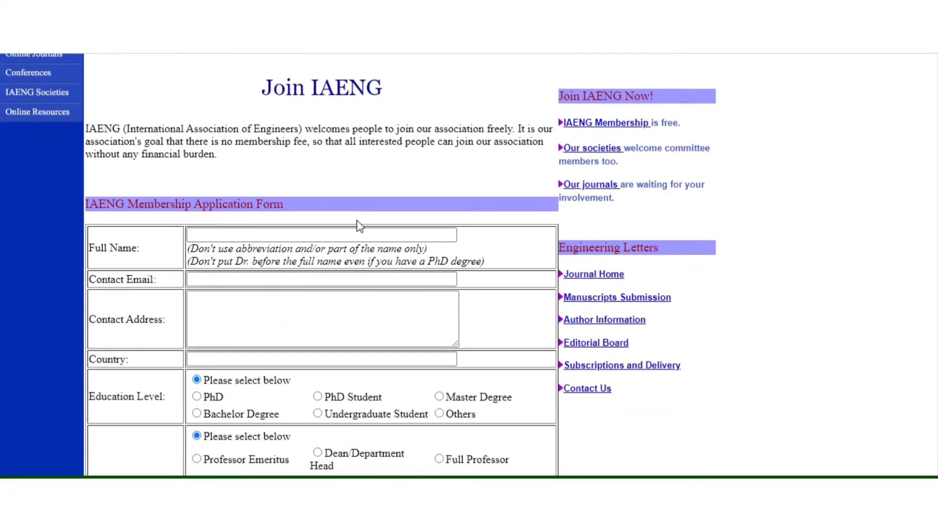
pyautogui.click(245, 234)
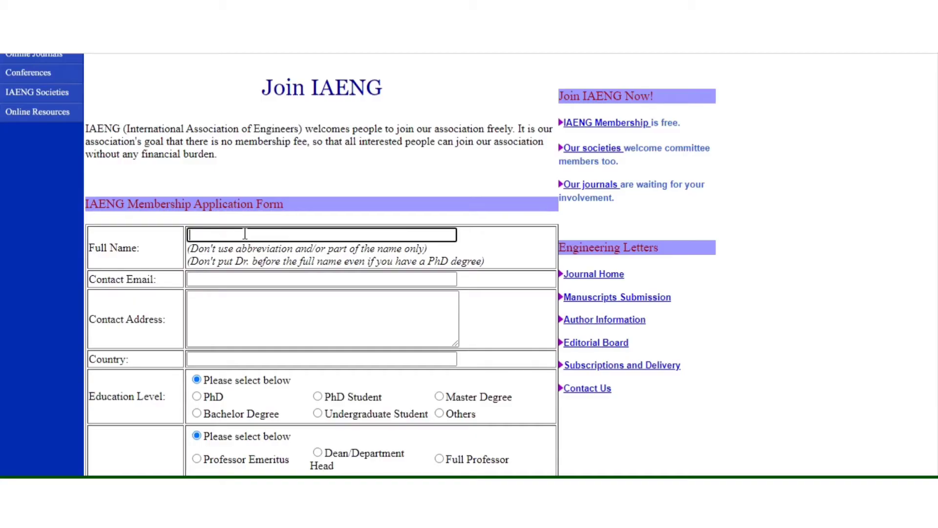
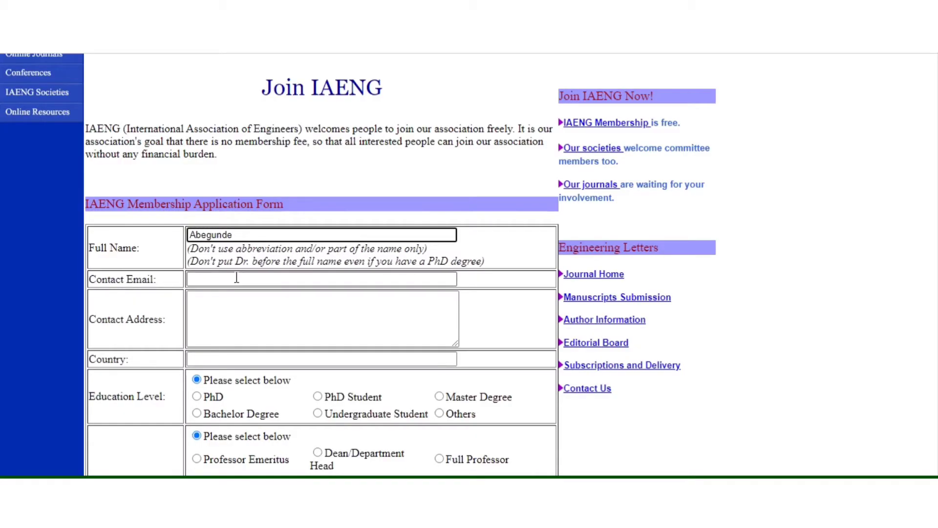
pyautogui.click(224, 280)
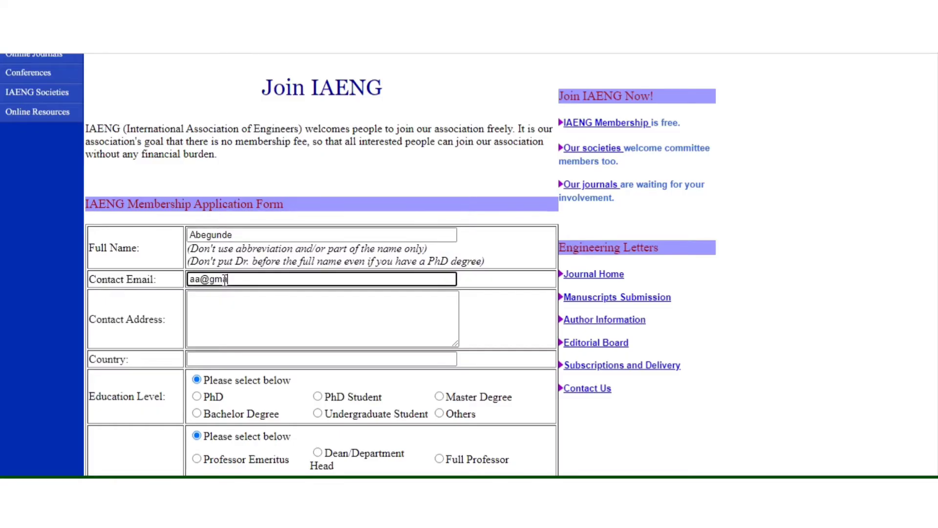
# Step: Fill in the applicant's contact address and set the country to Nigeria
pyautogui.click(207, 302)
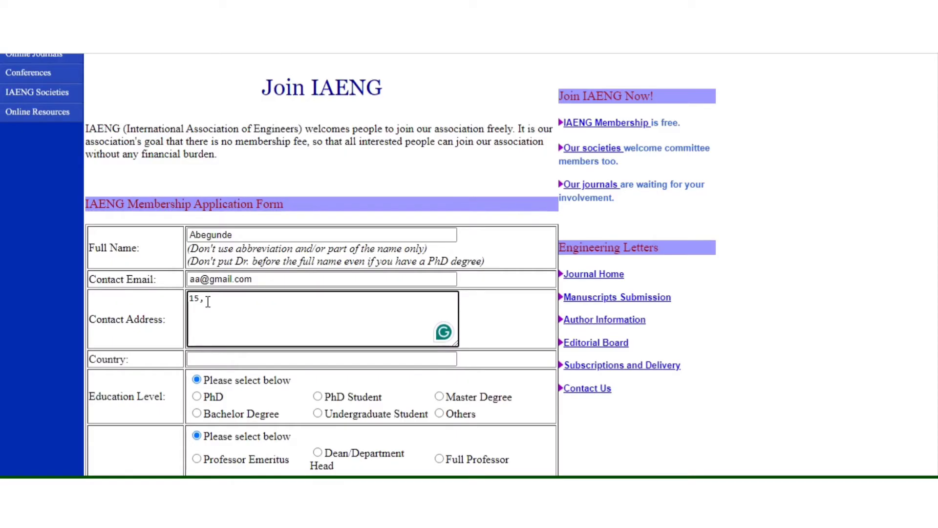
pyautogui.click(208, 358)
pyautogui.write('nigeria')
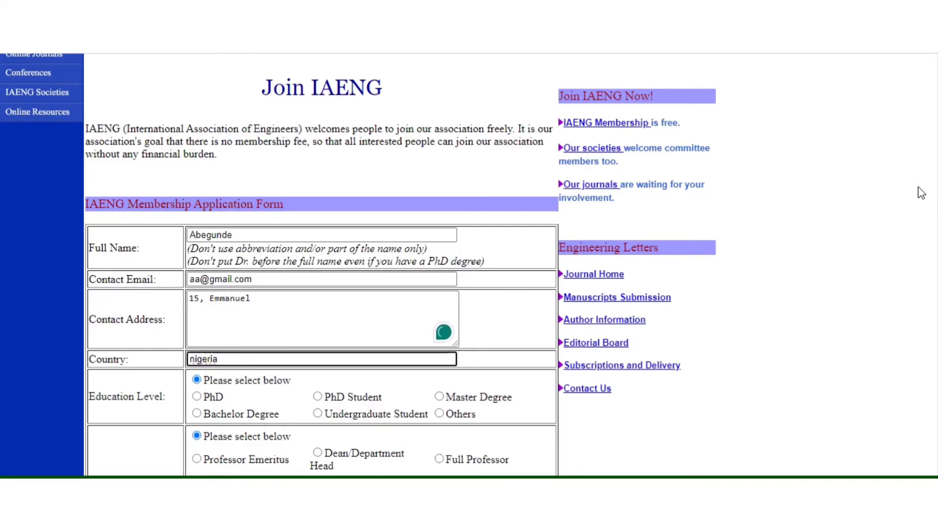
# Step: Select Undergraduate Student education level and Student job title, and start entering the university name
pyautogui.scroll(-3, 707, 263)
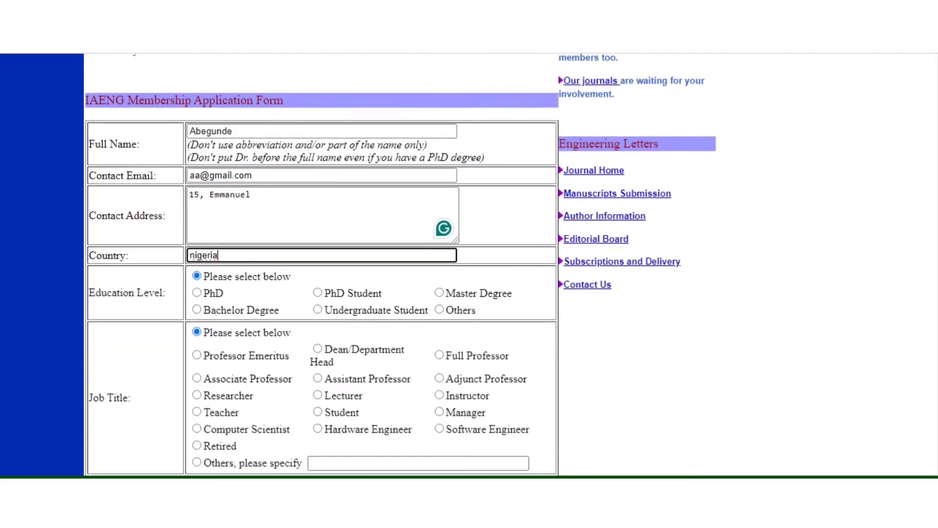
pyautogui.click(320, 310)
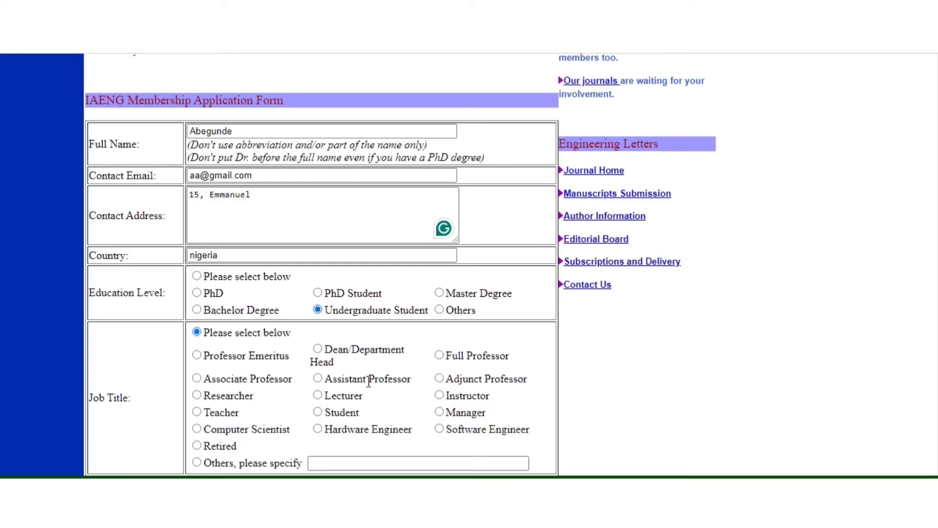
pyautogui.scroll(-3, 717, 287)
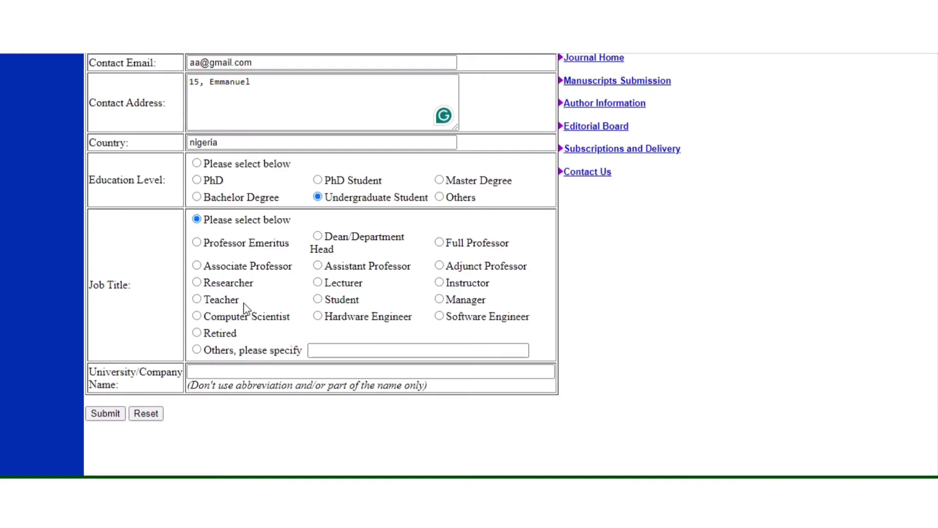
pyautogui.click(317, 299)
pyautogui.click(236, 370)
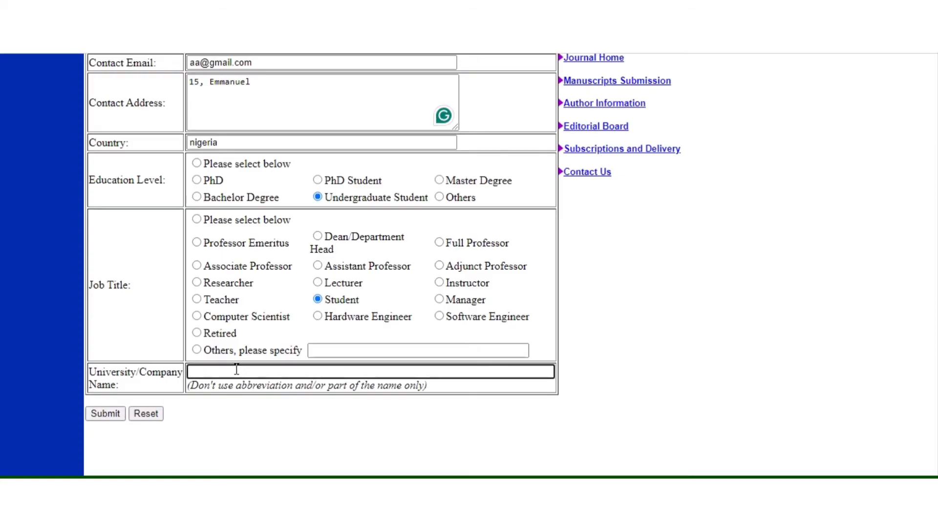
pyautogui.write('University')
# Step: Scroll through the completed form, with 'University' as the institution name
pyautogui.scroll(-1, 401, 264)
pyautogui.scroll(5, 400, 264)
pyautogui.scroll(-4, 400, 264)
pyautogui.scroll(-1, 401, 264)
pyautogui.scroll(4, 401, 264)
pyautogui.scroll(-5, 401, 264)
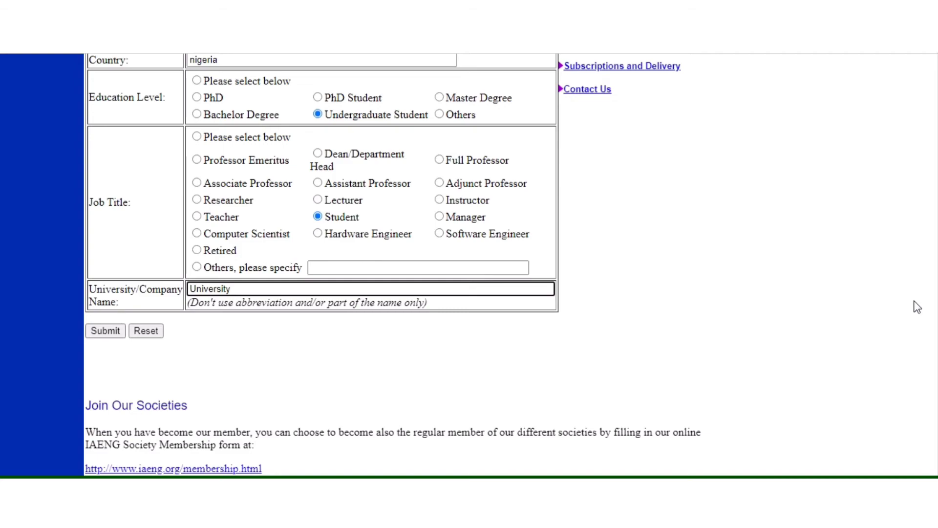
pyautogui.scroll(-3, 919, 307)
pyautogui.scroll(-5, 394, 264)
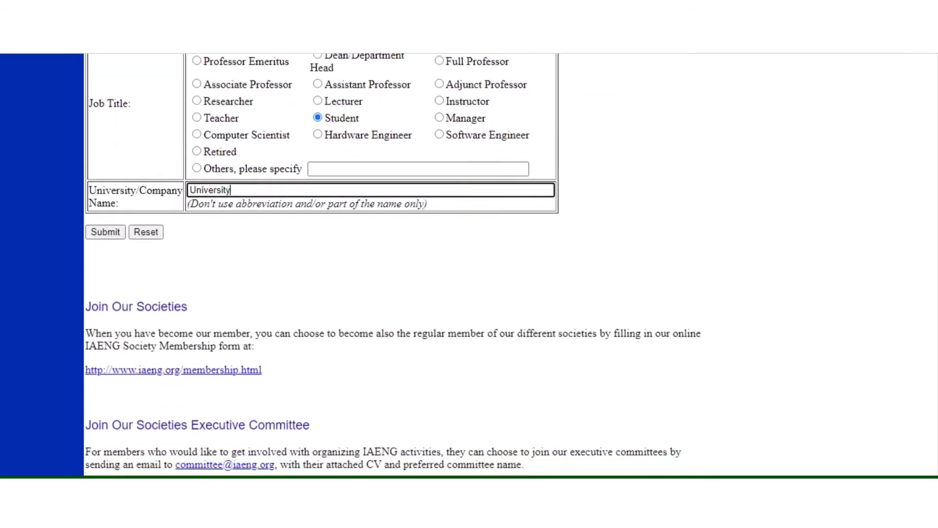
pyautogui.scroll(-3, 394, 264)
pyautogui.scroll(3, 393, 264)
pyautogui.scroll(-5, 393, 264)
pyautogui.scroll(4, 393, 264)
pyautogui.scroll(10, 394, 263)
pyautogui.scroll(-3, 393, 264)
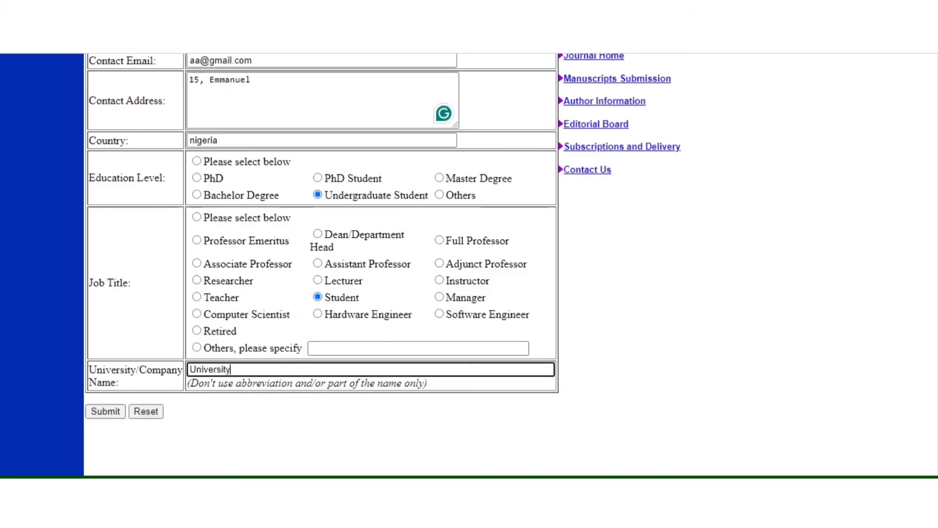
pyautogui.scroll(6, 358, 264)
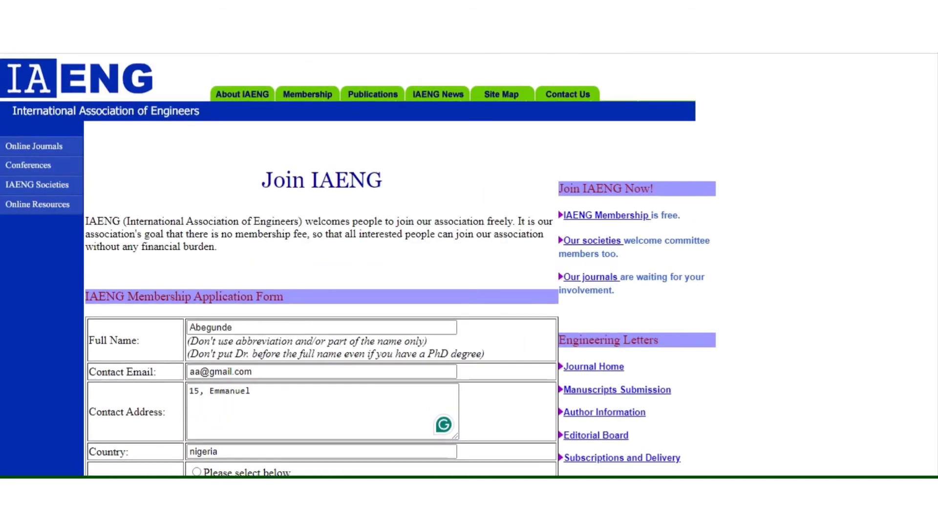
pyautogui.scroll(-3, 358, 265)
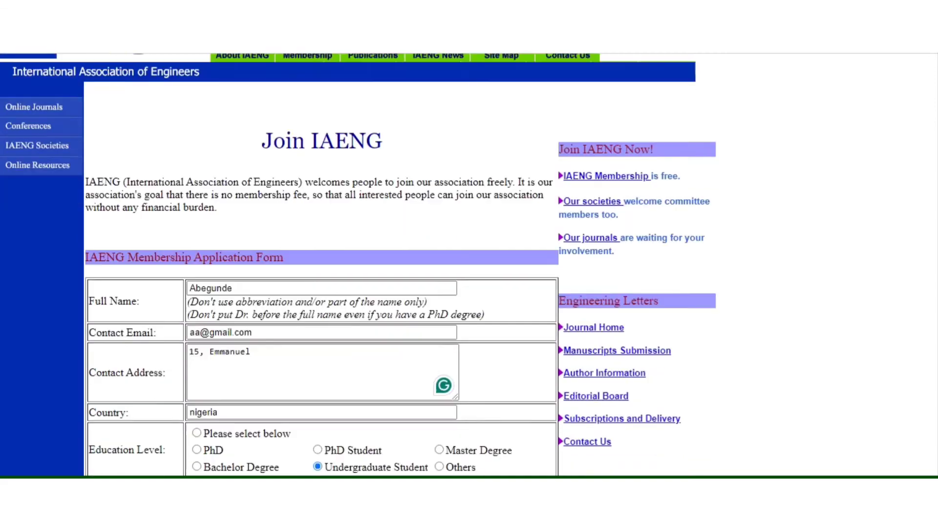
pyautogui.scroll(2, 358, 264)
pyautogui.scroll(2, 358, 264)
pyautogui.scroll(-1, 358, 265)
pyautogui.scroll(1, 358, 265)
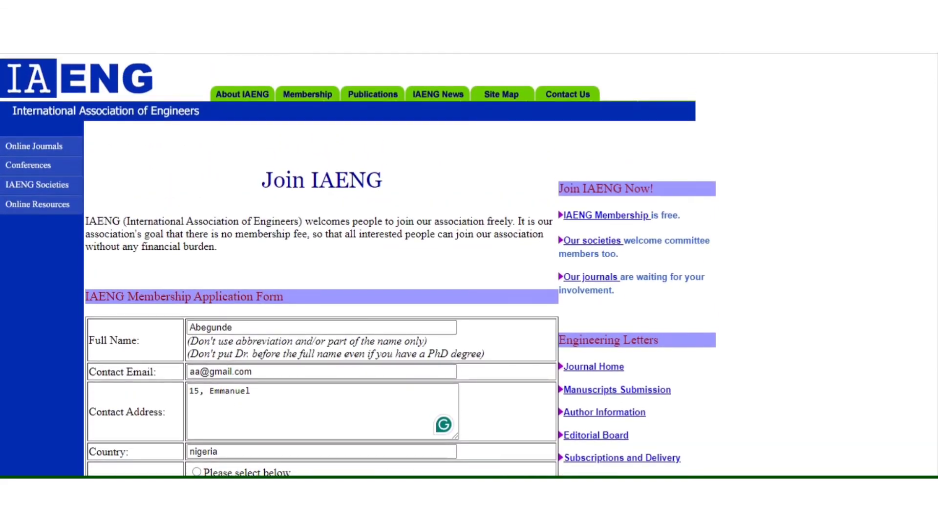